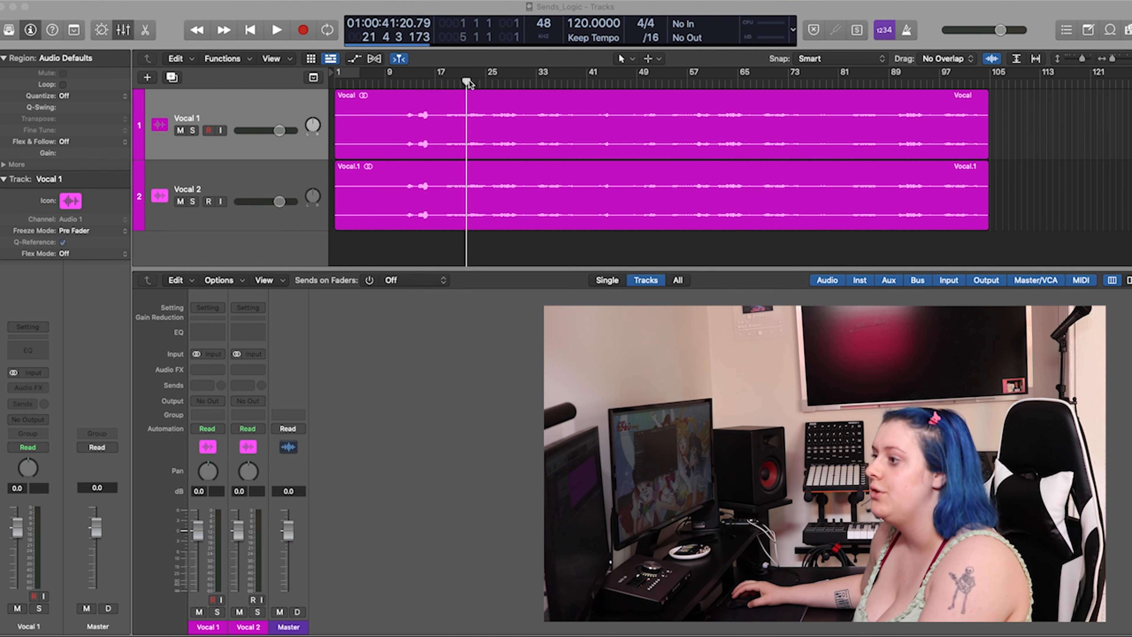
Step: Return the playhead to the start of the project and select the region on the Vocal 1 track
left_click_drag(468, 83, 335, 82)
left_click(257, 162)
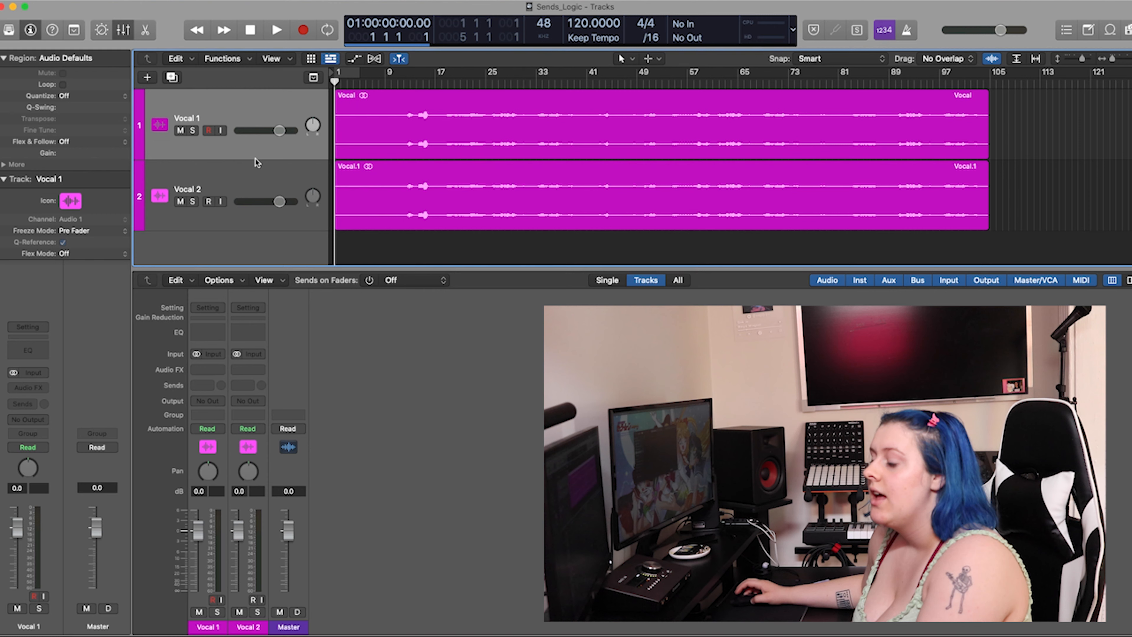
left_click(266, 174)
left_click(267, 117)
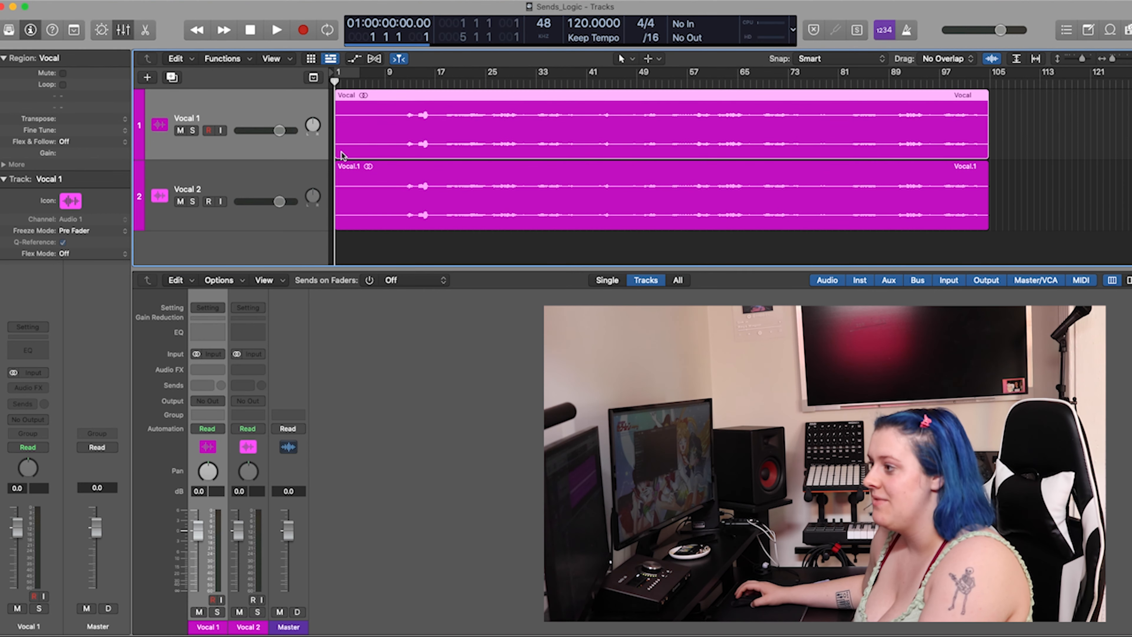
left_click(412, 177)
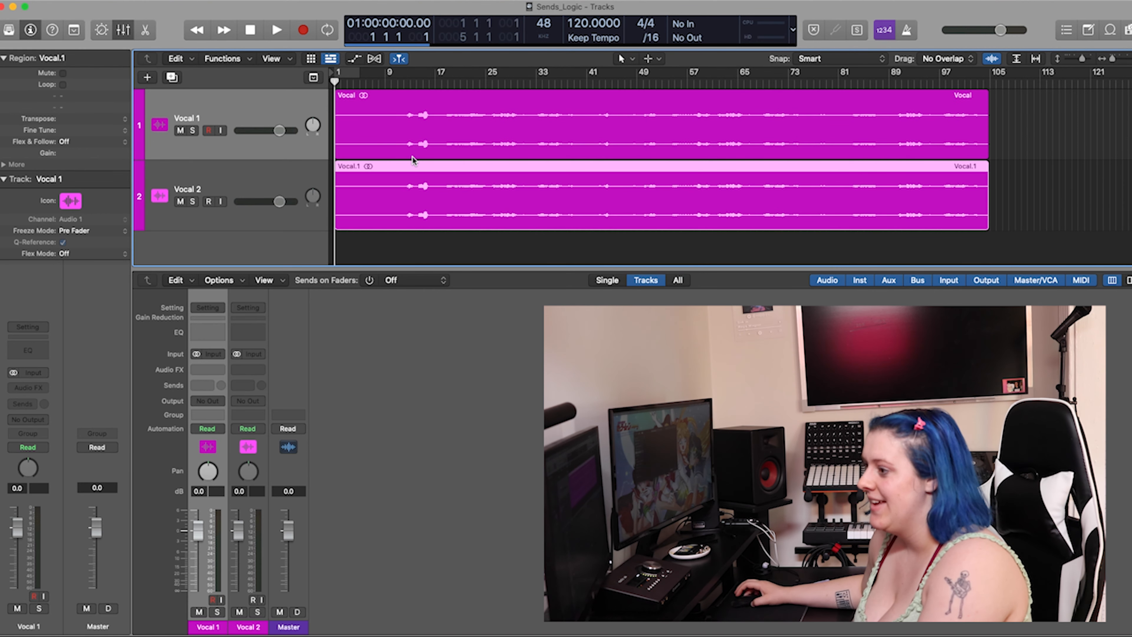
left_click(402, 135)
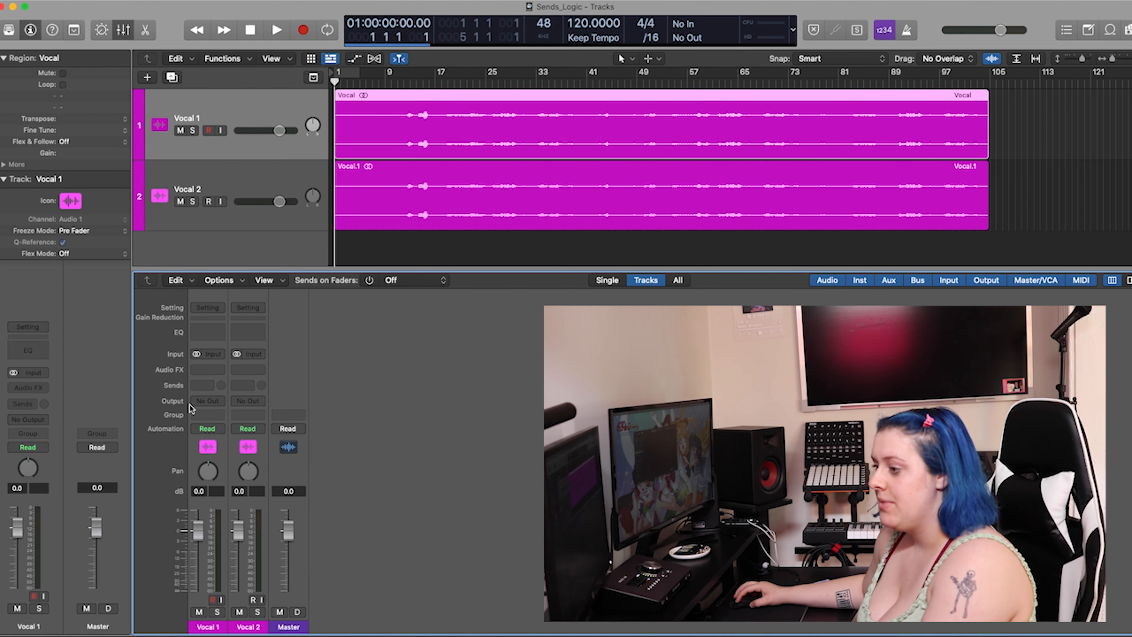
Step: Route the outputs of the Vocal 1 and Vocal 2 channels to Stereo Output
left_click(221, 402)
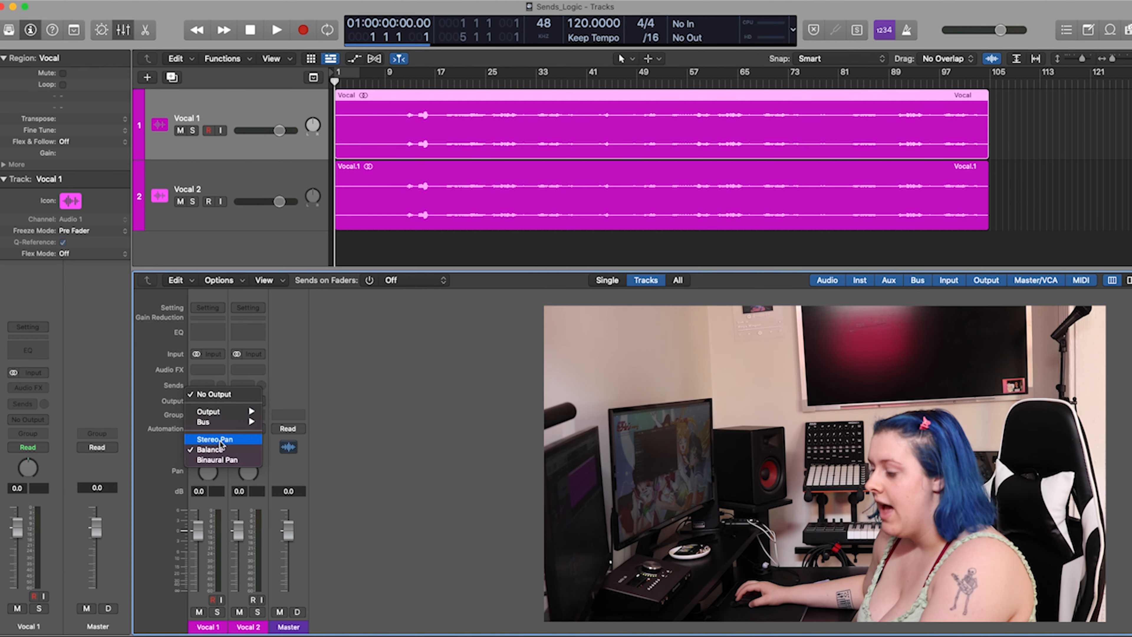
mouse_move(222, 412)
left_click(281, 404)
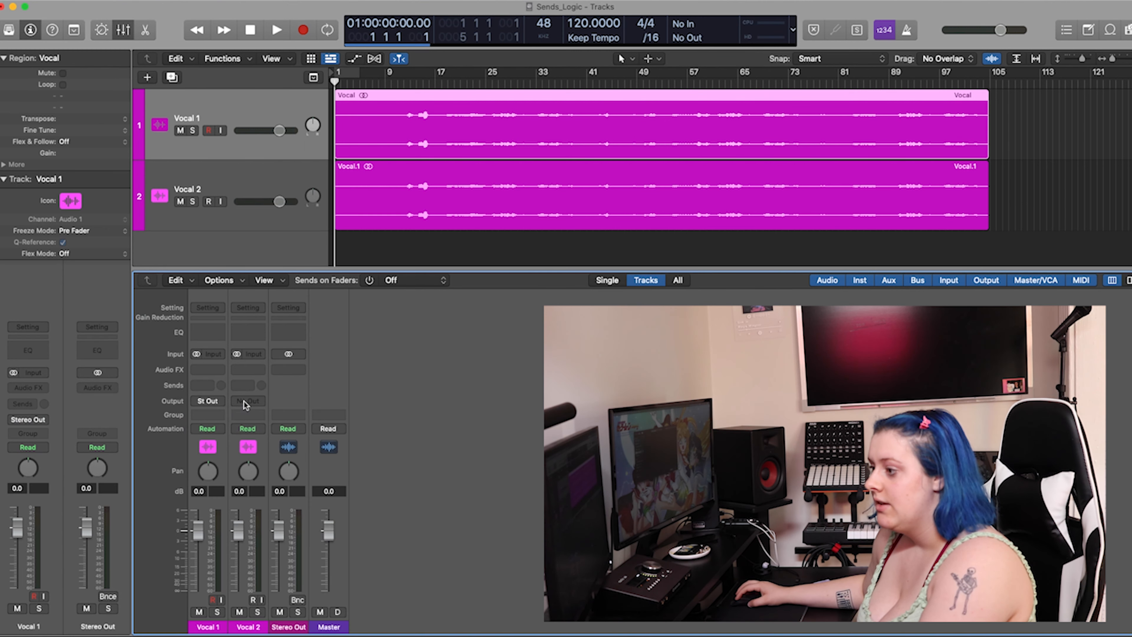
left_click(244, 404)
left_click(336, 410)
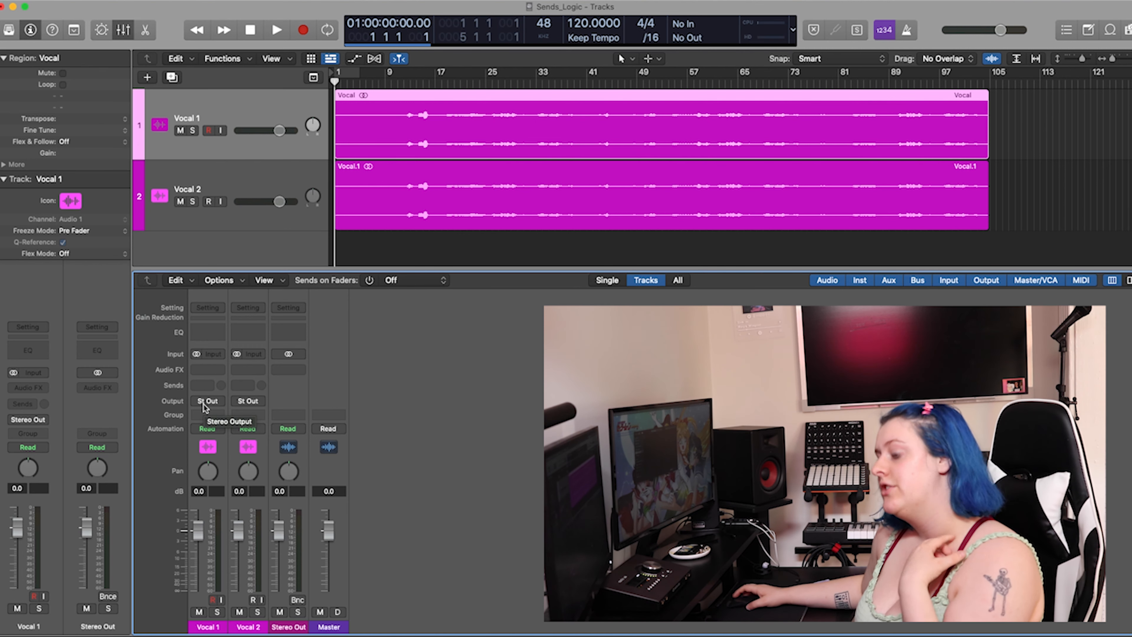
Step: Add a send to Bus 1 on both the Vocal 1 and Vocal 2 channels at once
left_click(217, 380)
left_click(264, 382, "shift")
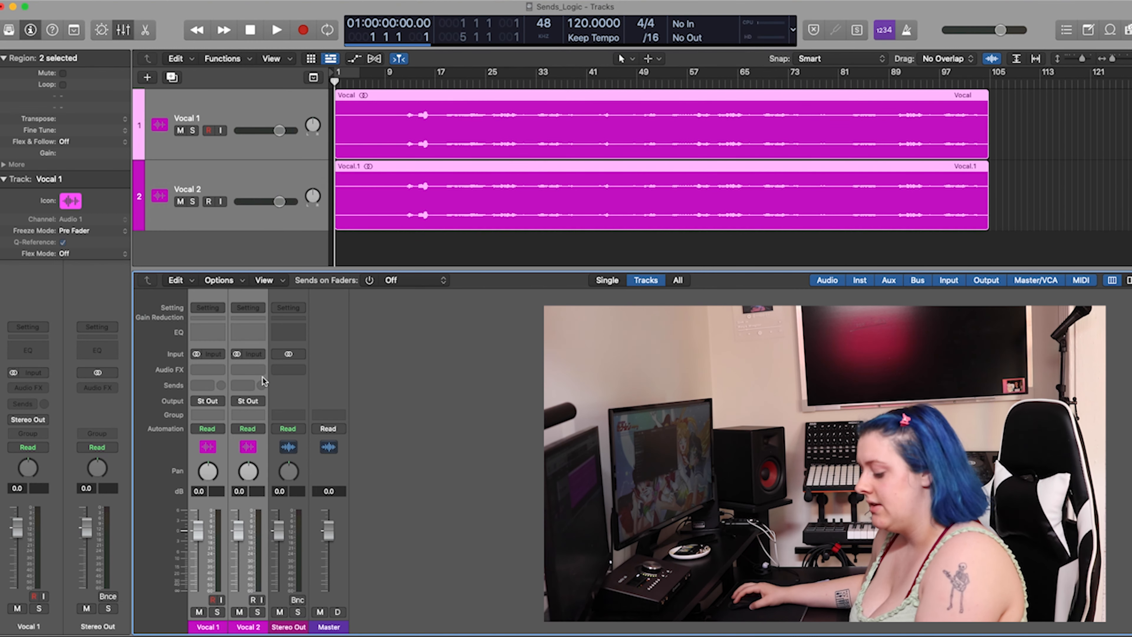
left_click(211, 386)
mouse_move(209, 401)
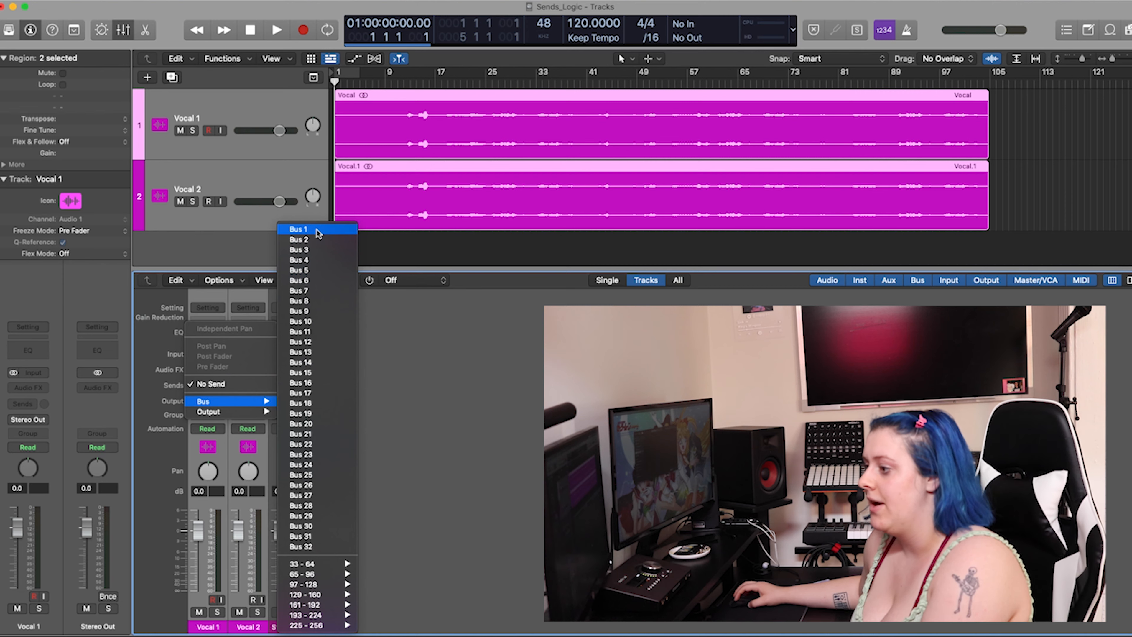
left_click(298, 229)
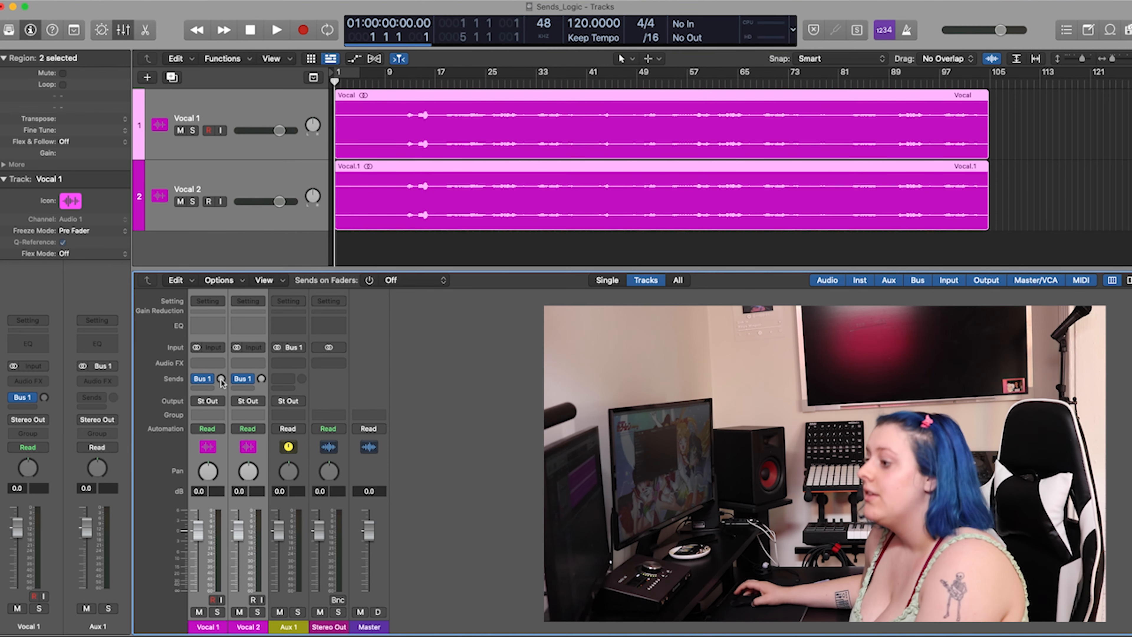
Step: Insert ChromaVerb on the Aux 1 channel and raise the Bus 1 send level on both vocal channels
left_click(285, 364)
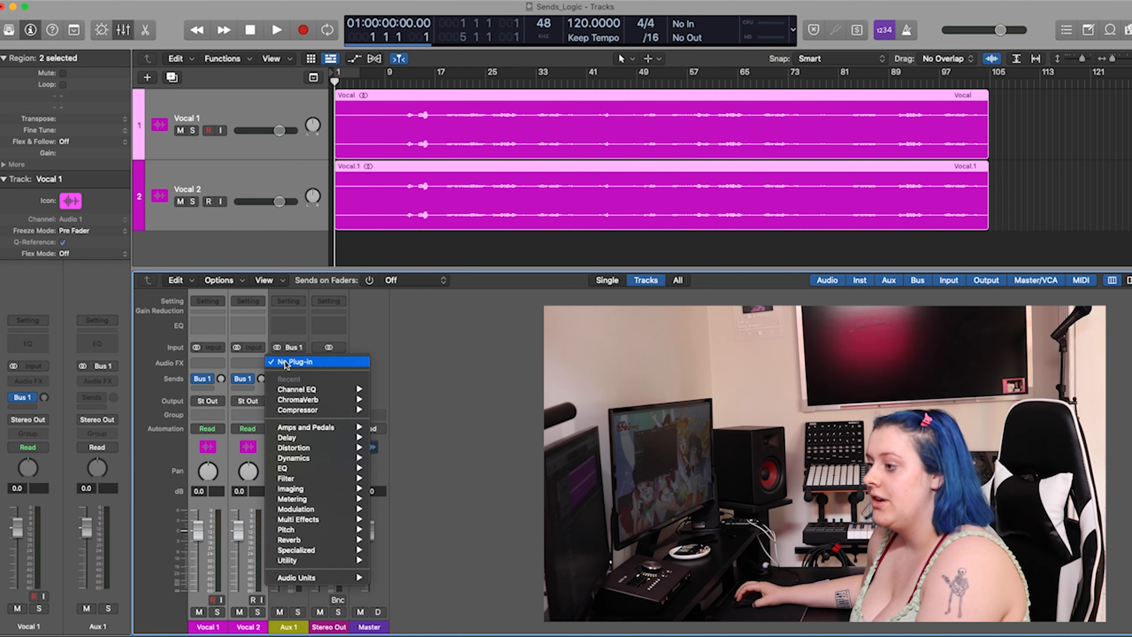
mouse_move(290, 399)
left_click(381, 401)
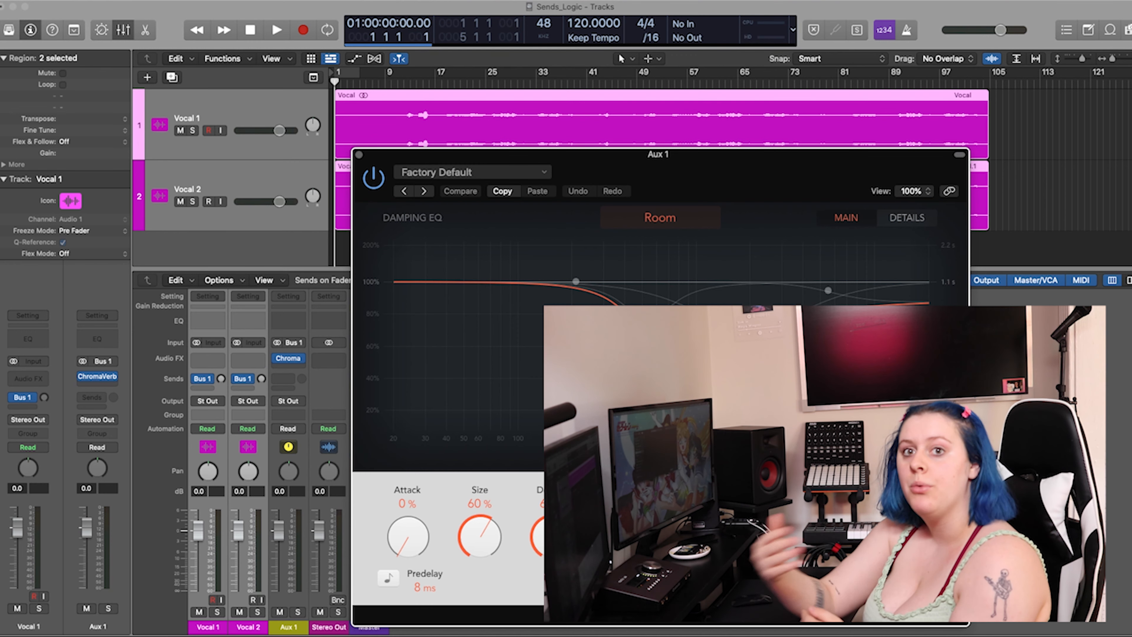
left_click(358, 154)
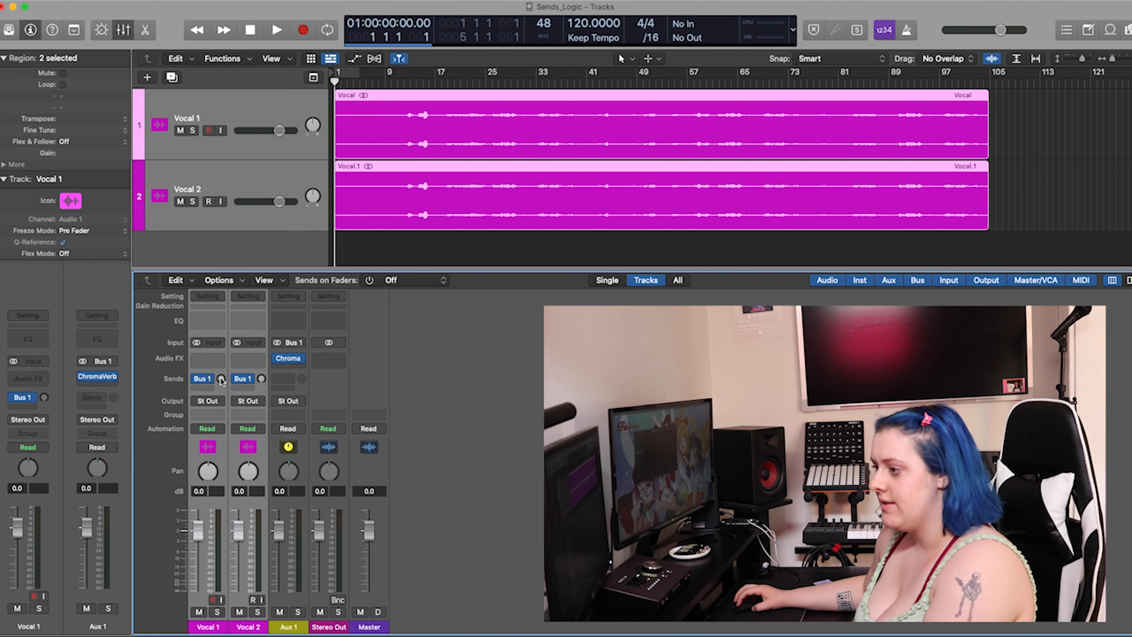
left_click_drag(222, 379, 221, 377)
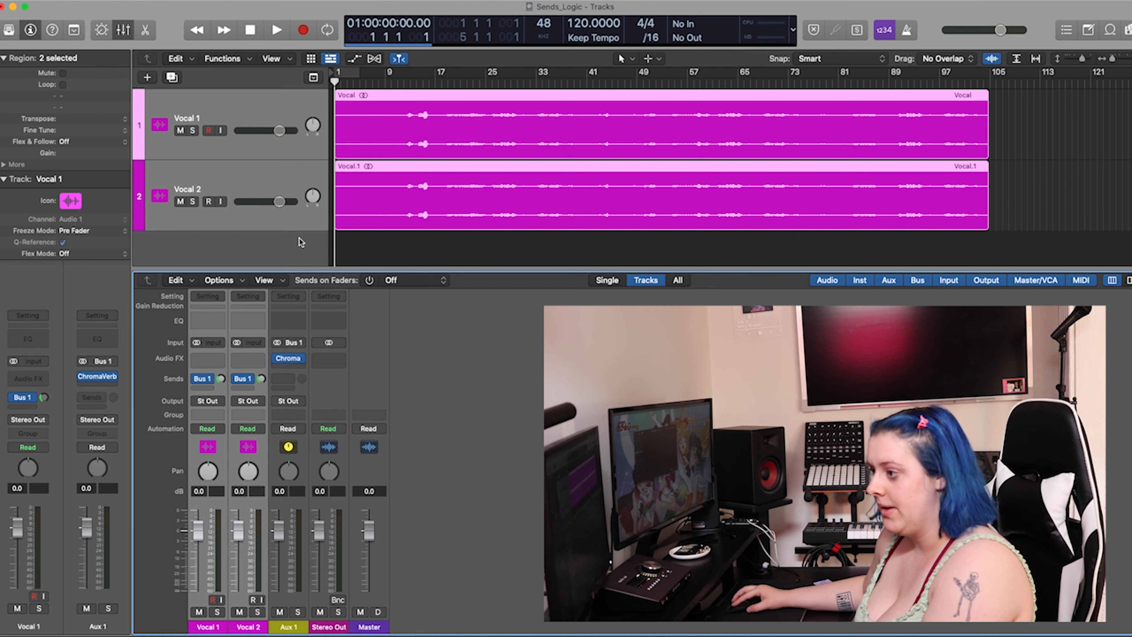
Step: Play the two vocals from around bars 12 to 14 to audition them with the reverb send
key("space")
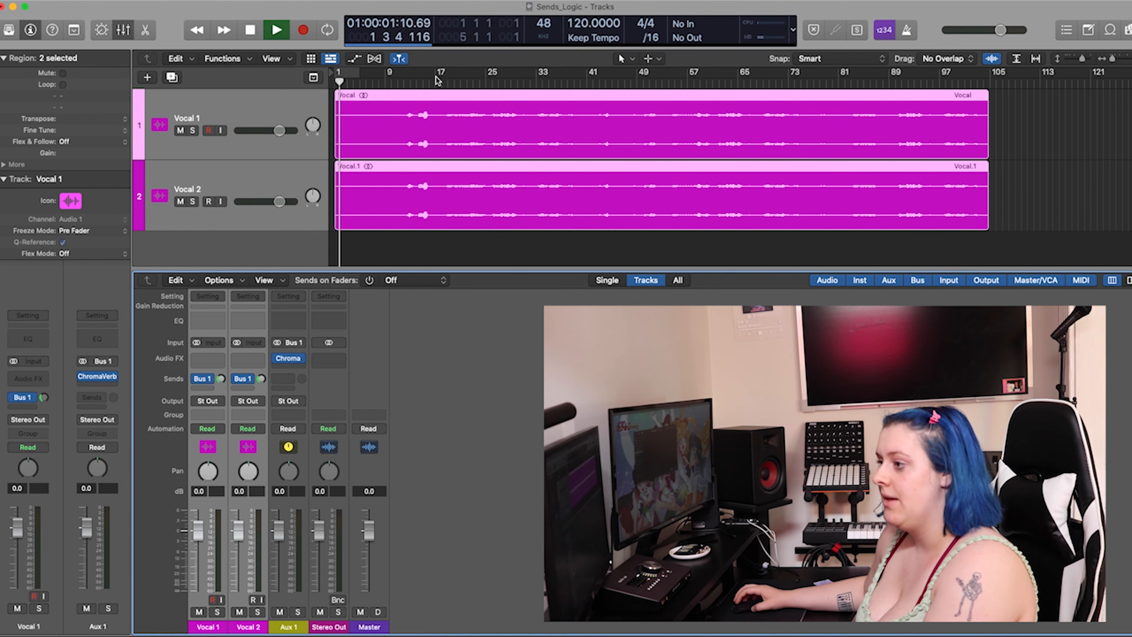
left_click(402, 81)
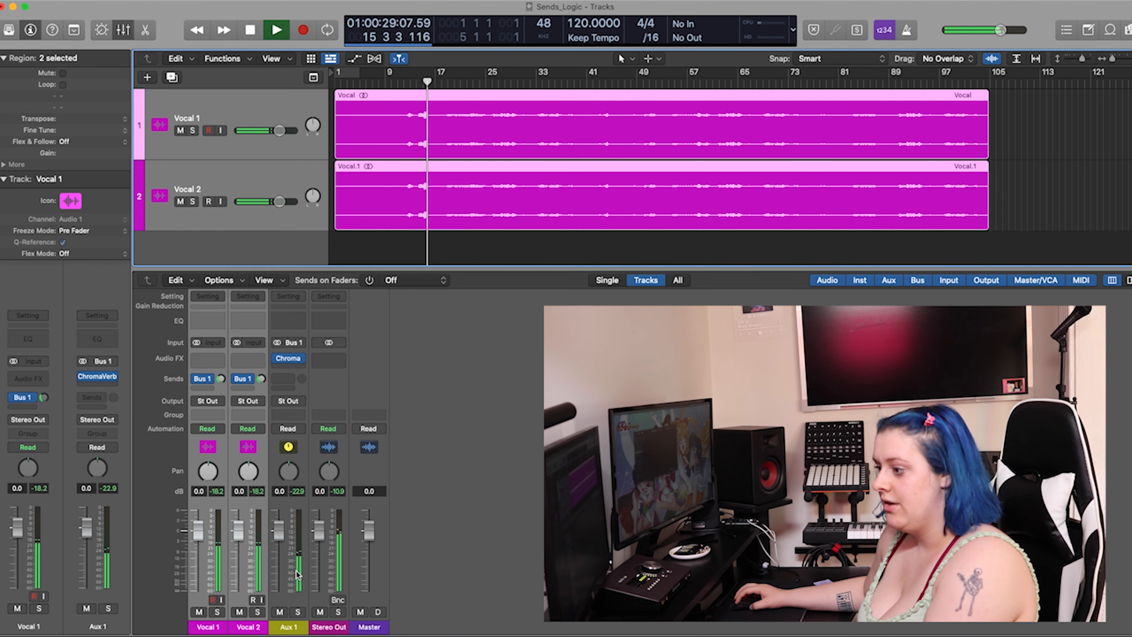
key("space")
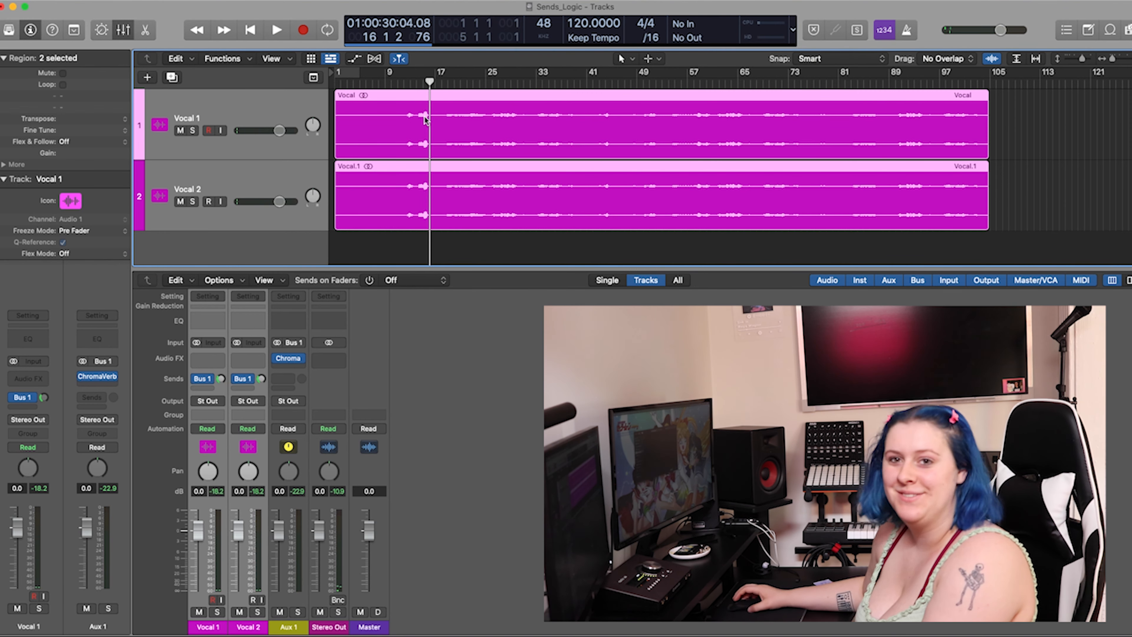
left_click(418, 83)
key("space")
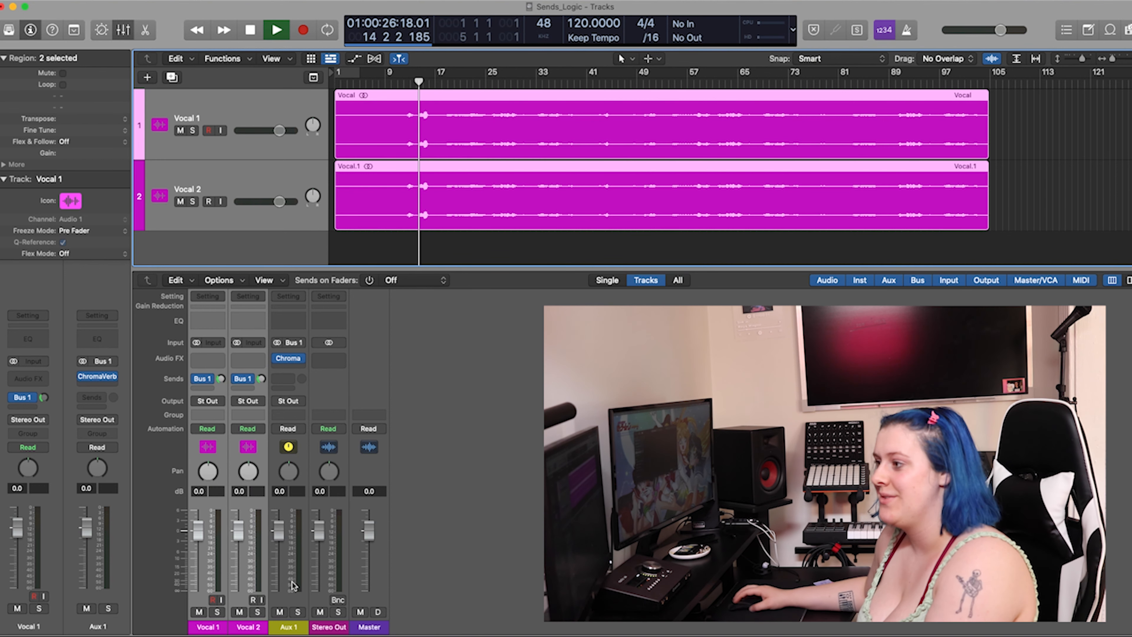
key("space")
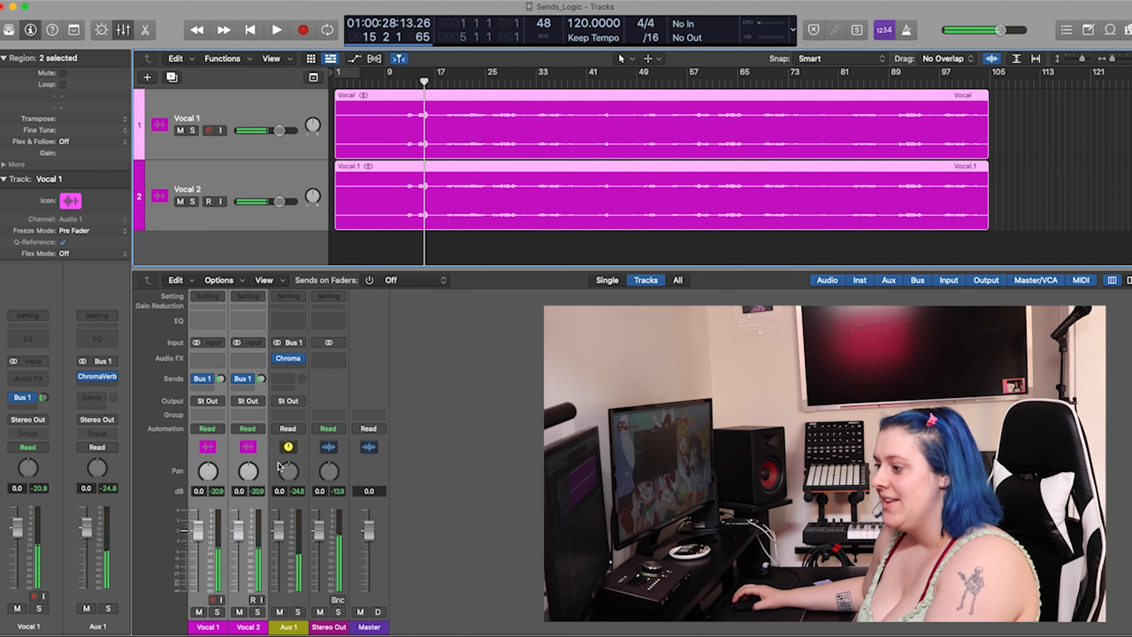
Step: Audition Aux 1 soloed from about bar 14, unsolo it, and review its ChromaVerb settings
left_click(296, 612)
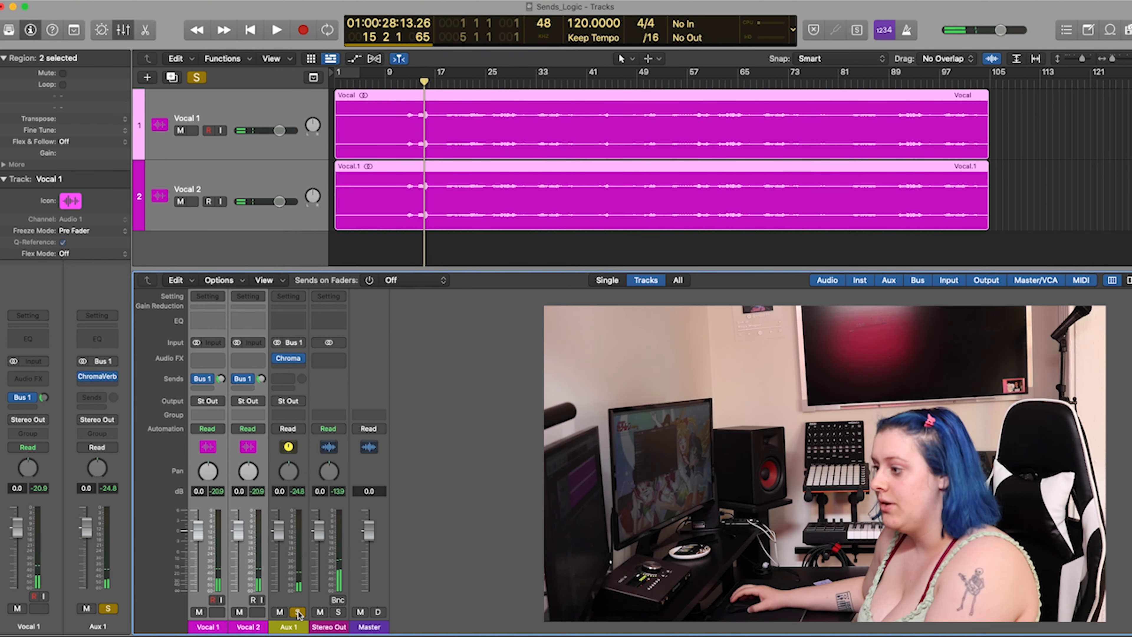
double_click(417, 82)
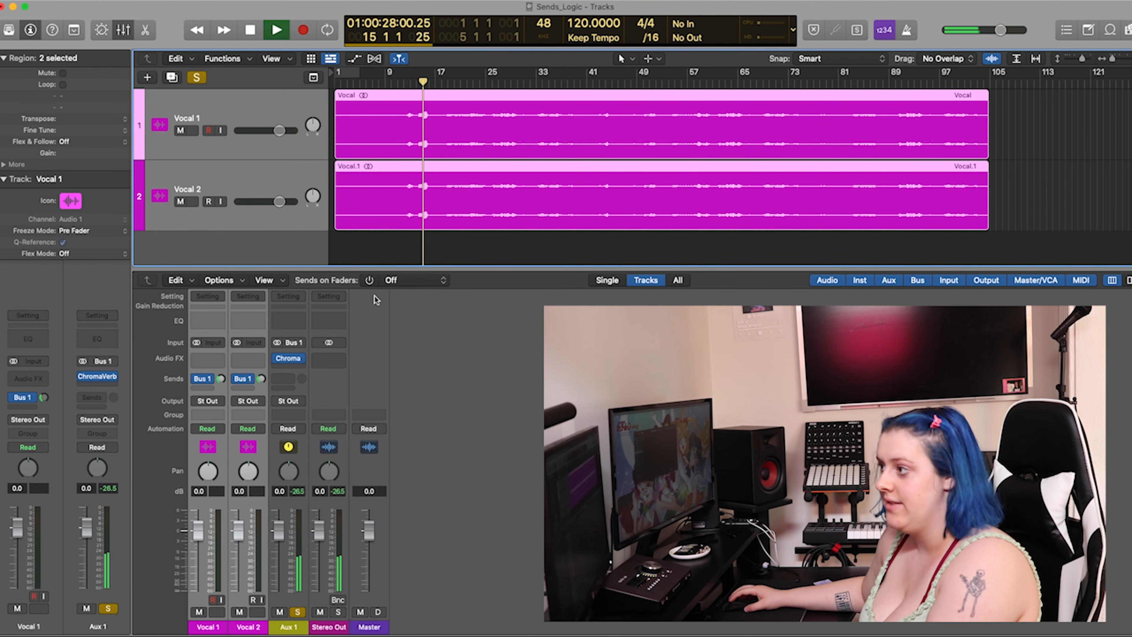
key("space")
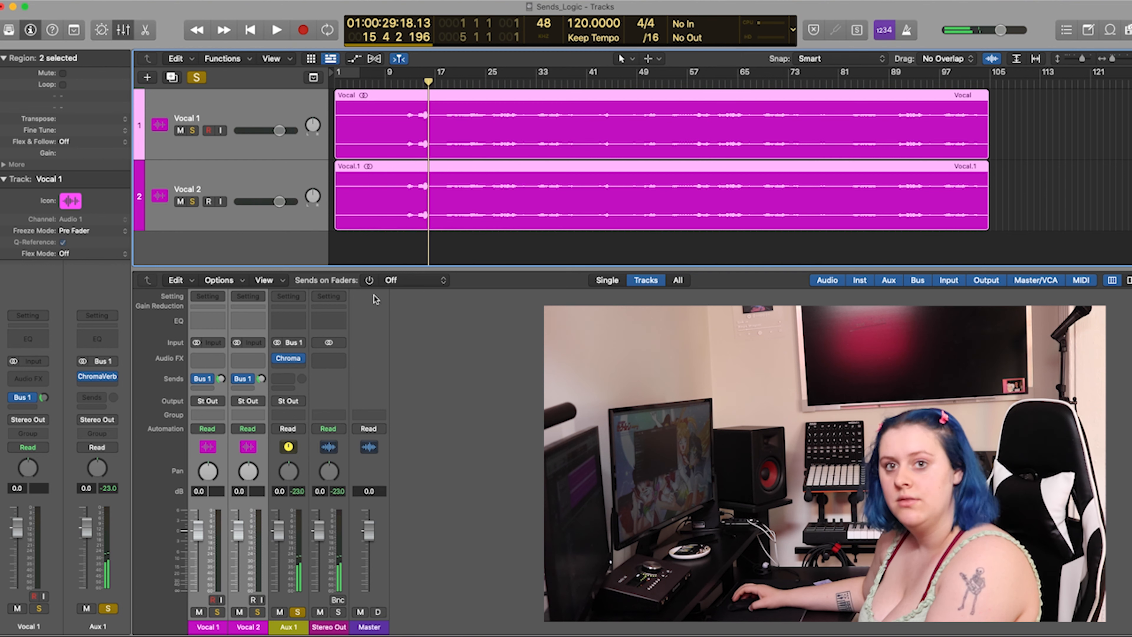
left_click(295, 613)
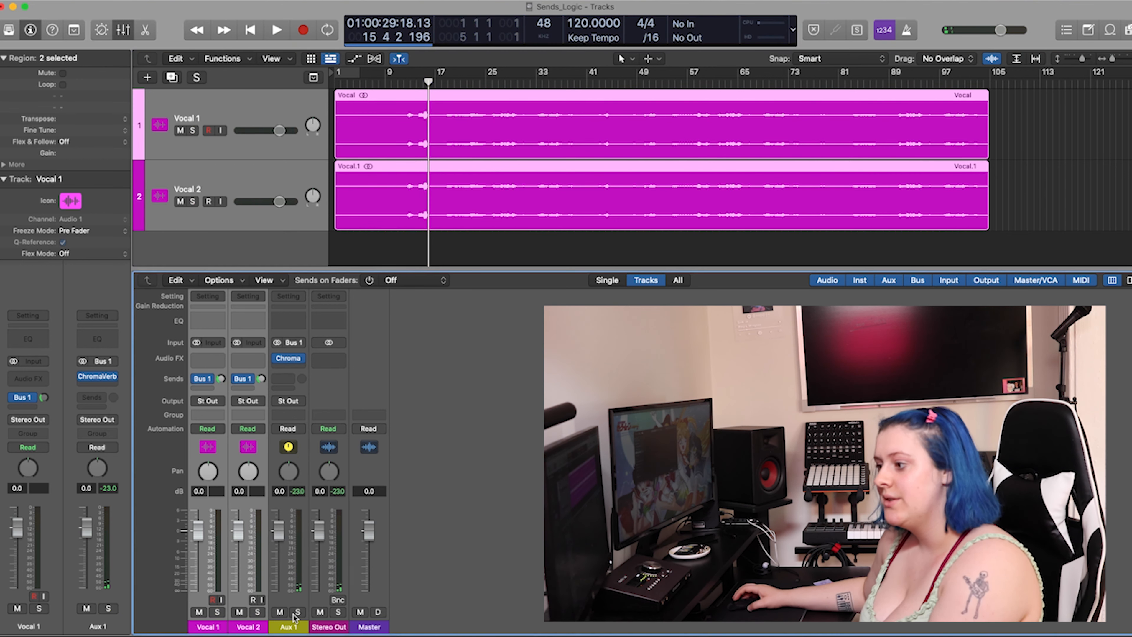
left_click(289, 358)
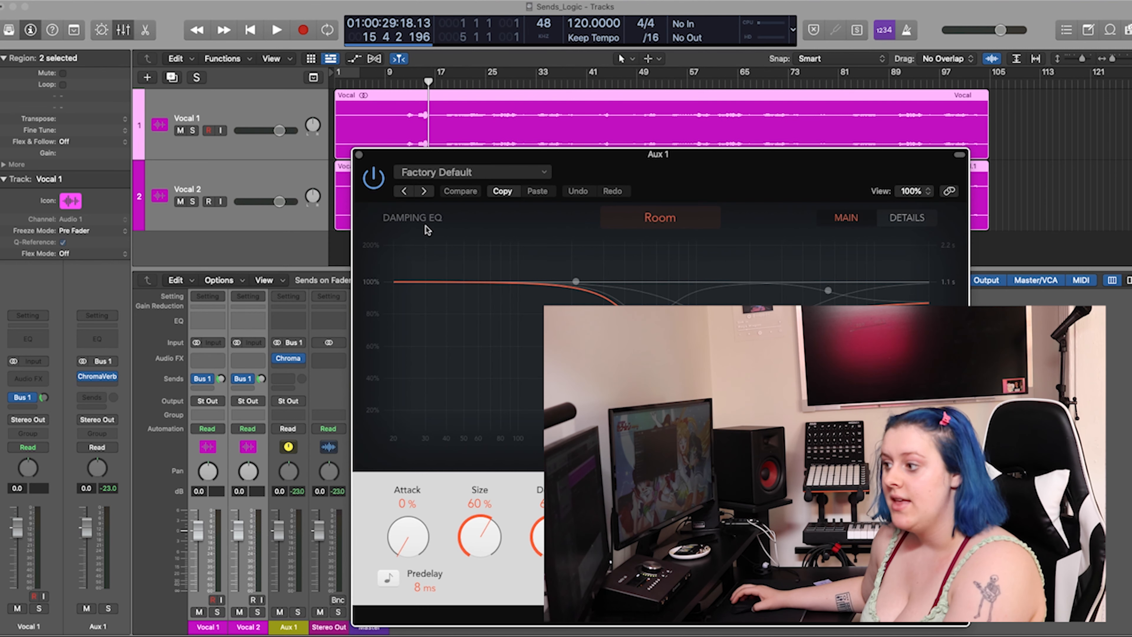
left_click(359, 155)
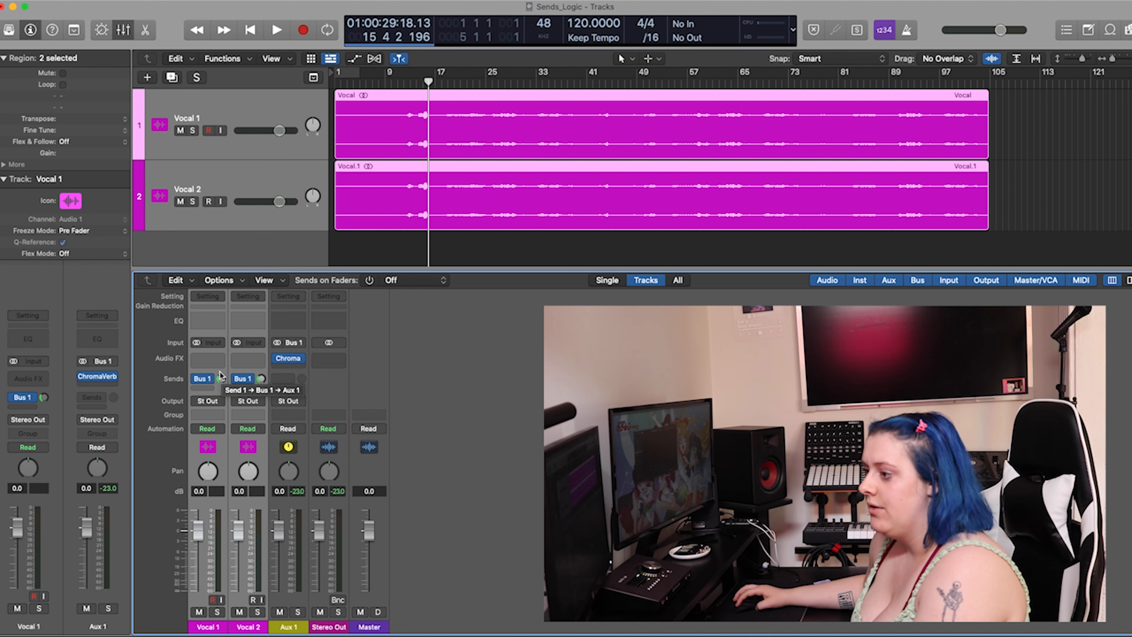
Step: Remove the Bus 1 sends from both vocal channels and the ChromaVerb plug-in from Aux 1
left_click(209, 379)
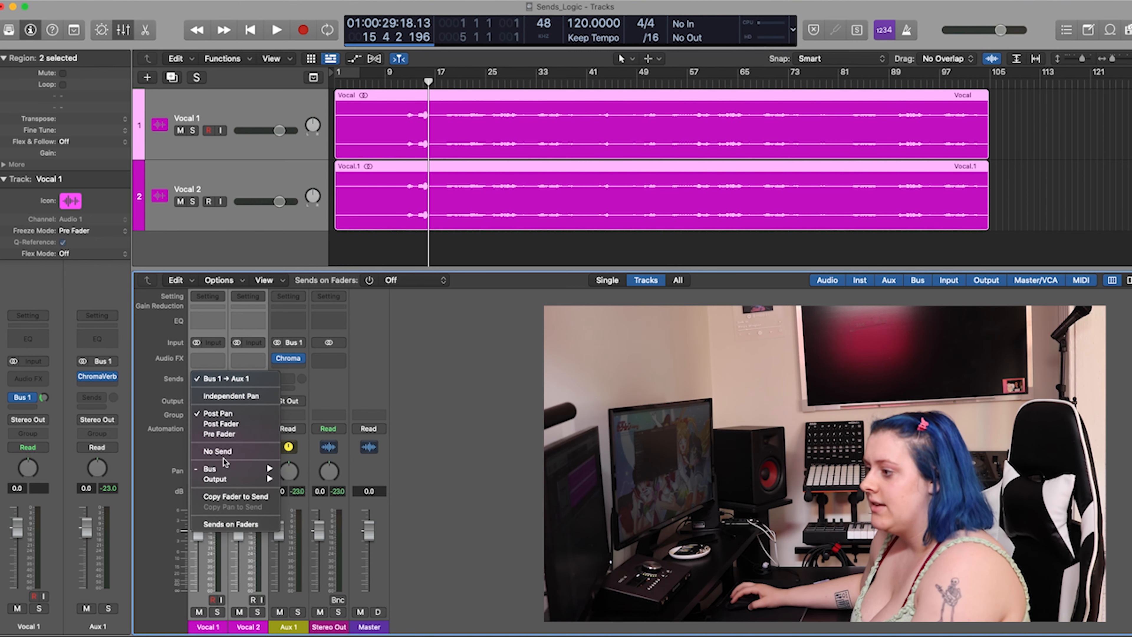
left_click(218, 450)
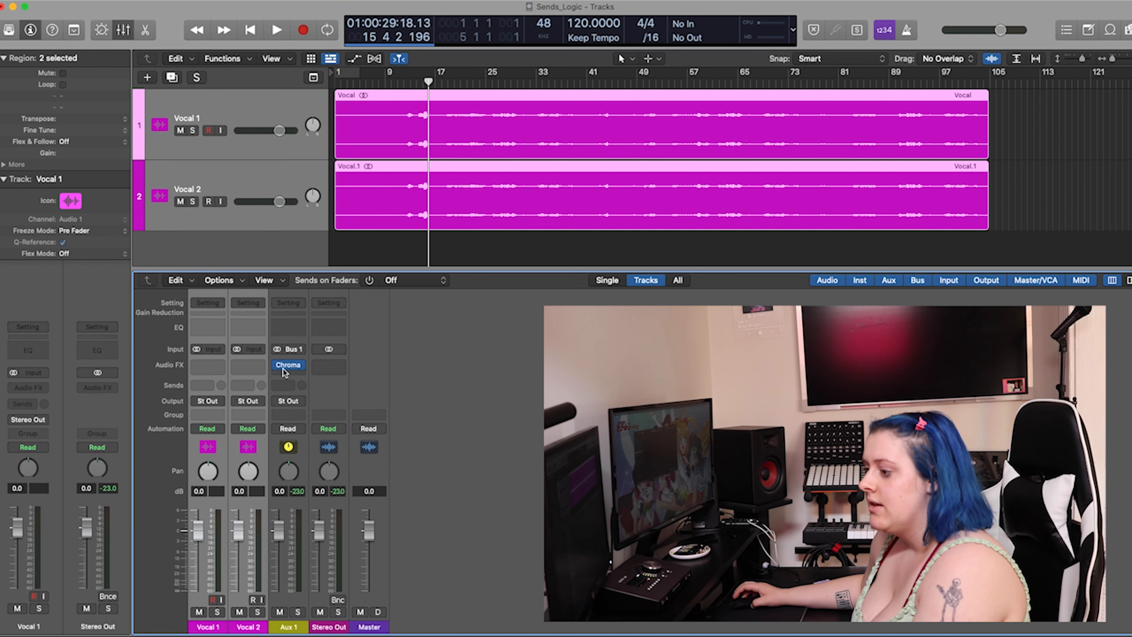
left_click(302, 366)
left_click(312, 382)
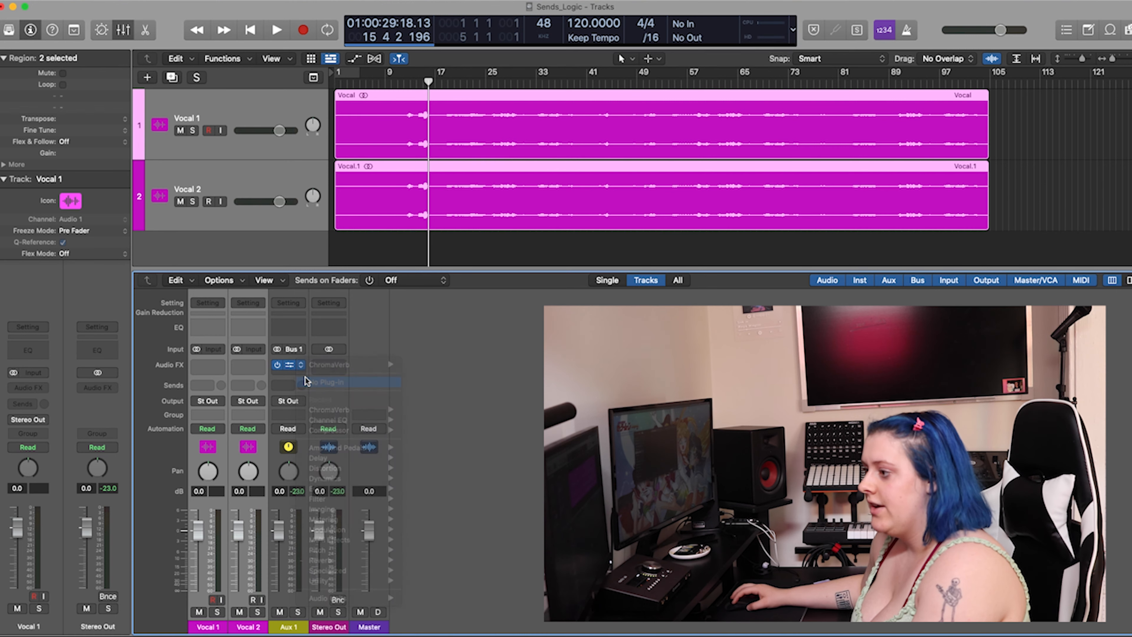
Step: Set the Aux 1 input to No Input and clear the channel from the mixer
left_click(301, 343)
left_click(300, 352)
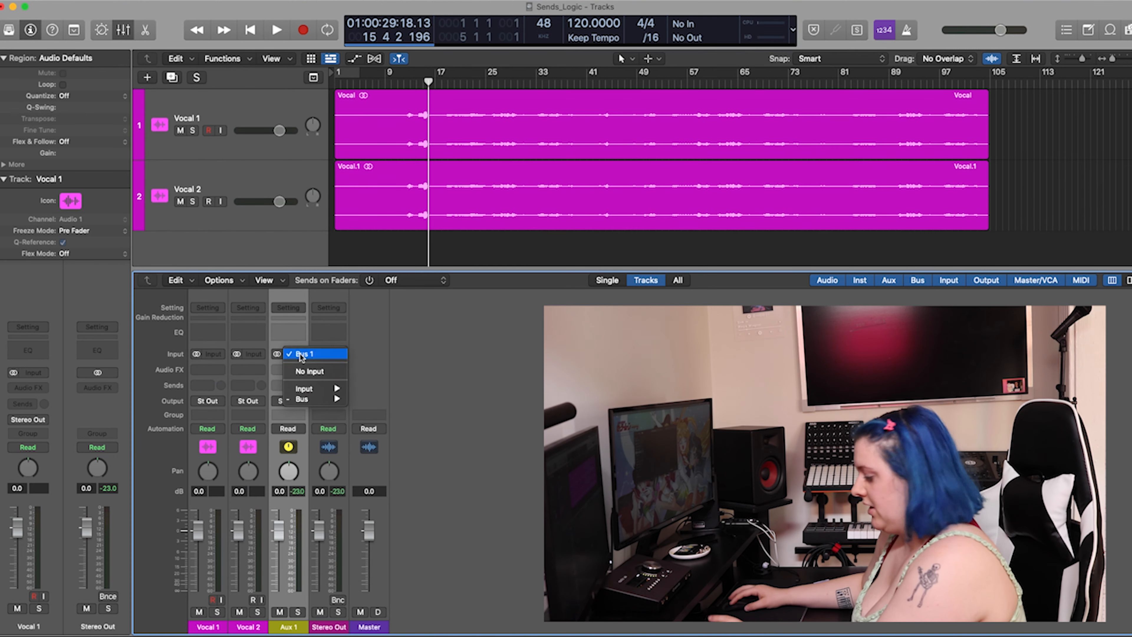
left_click(306, 373)
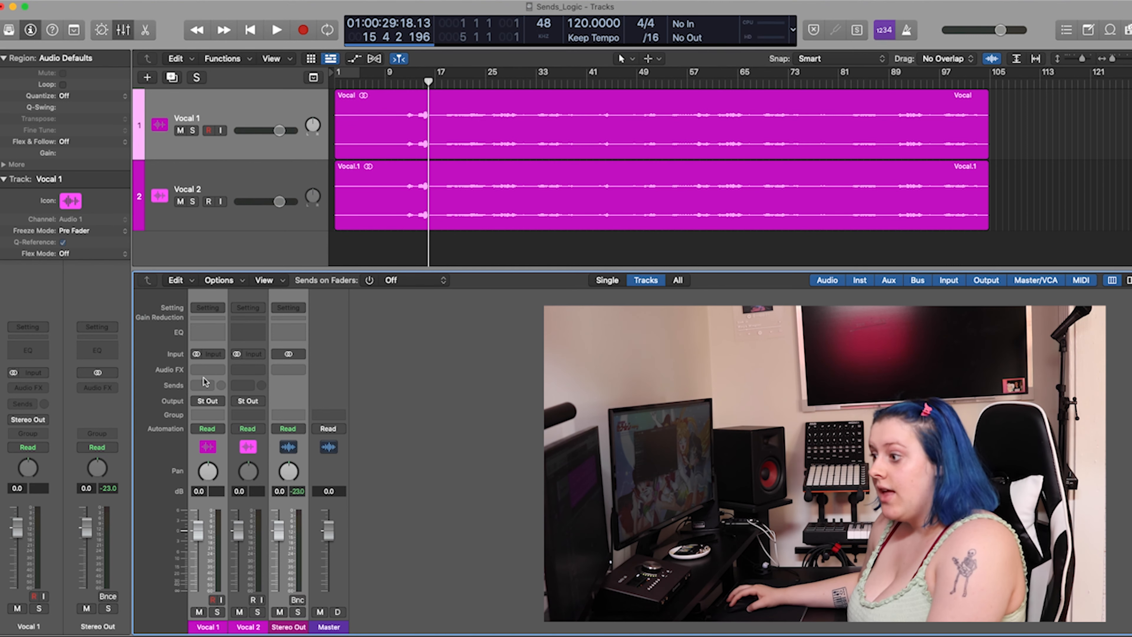
Step: Select the Vocal 1 and Vocal 2 channels together and route their outputs to Bus 1
left_click(260, 393, "shift")
left_click(292, 393)
left_click(218, 394)
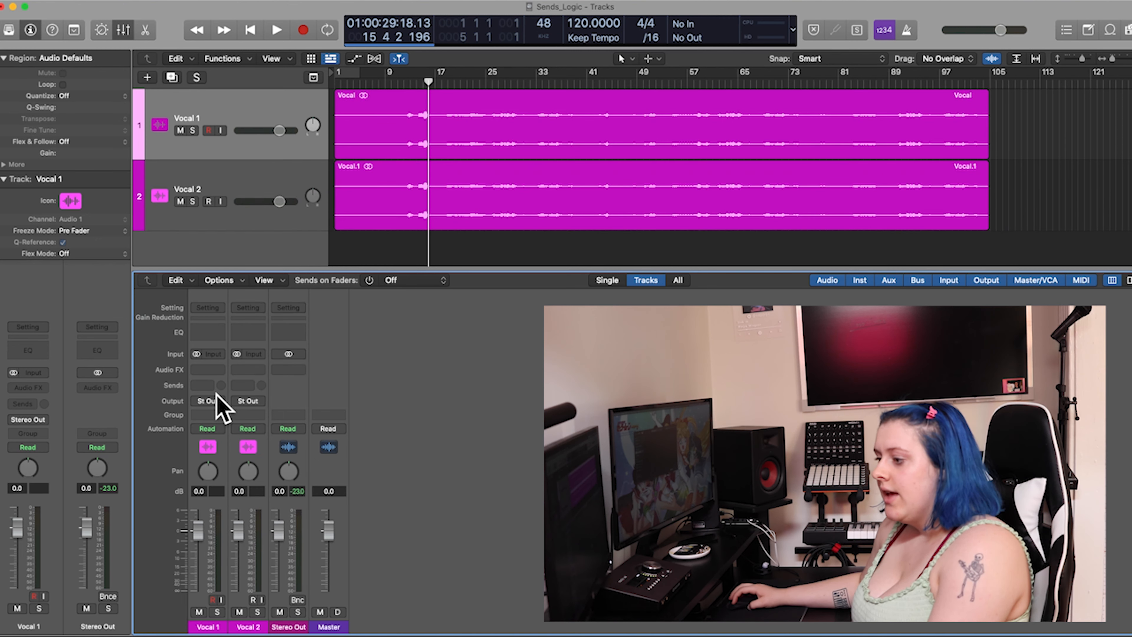
left_click(260, 394, "shift")
left_click(219, 402)
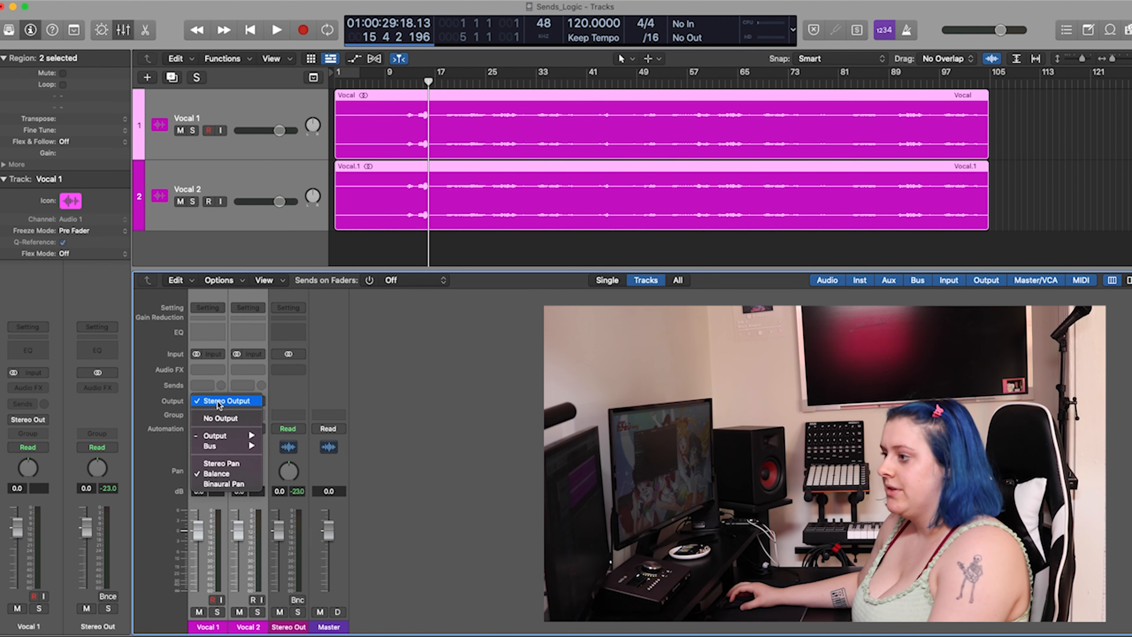
mouse_move(214, 436)
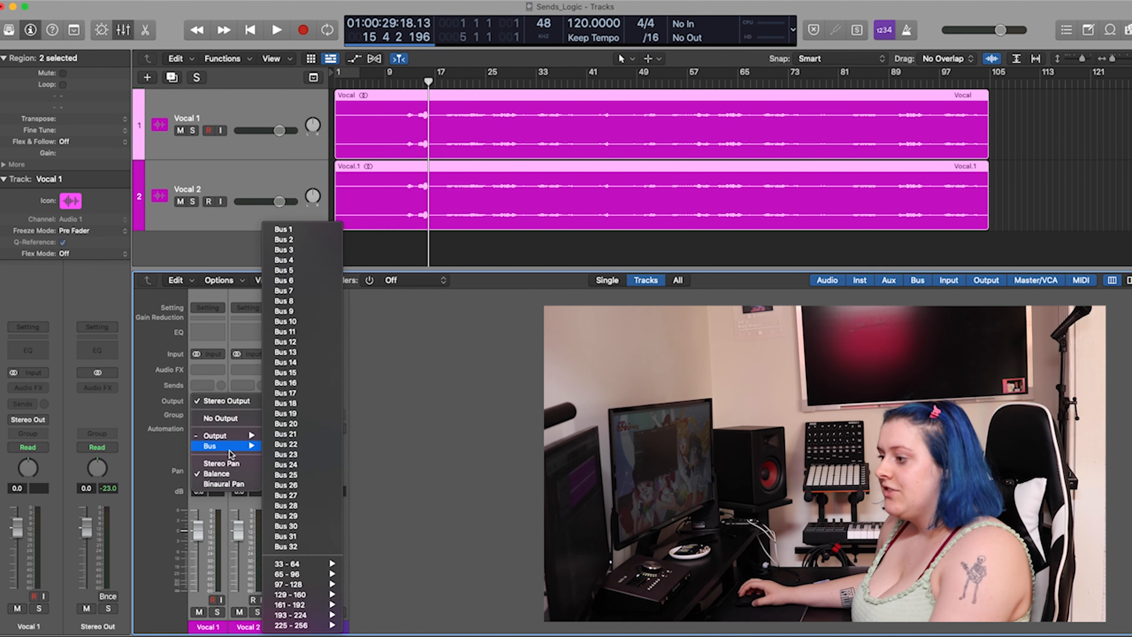
left_click(284, 229)
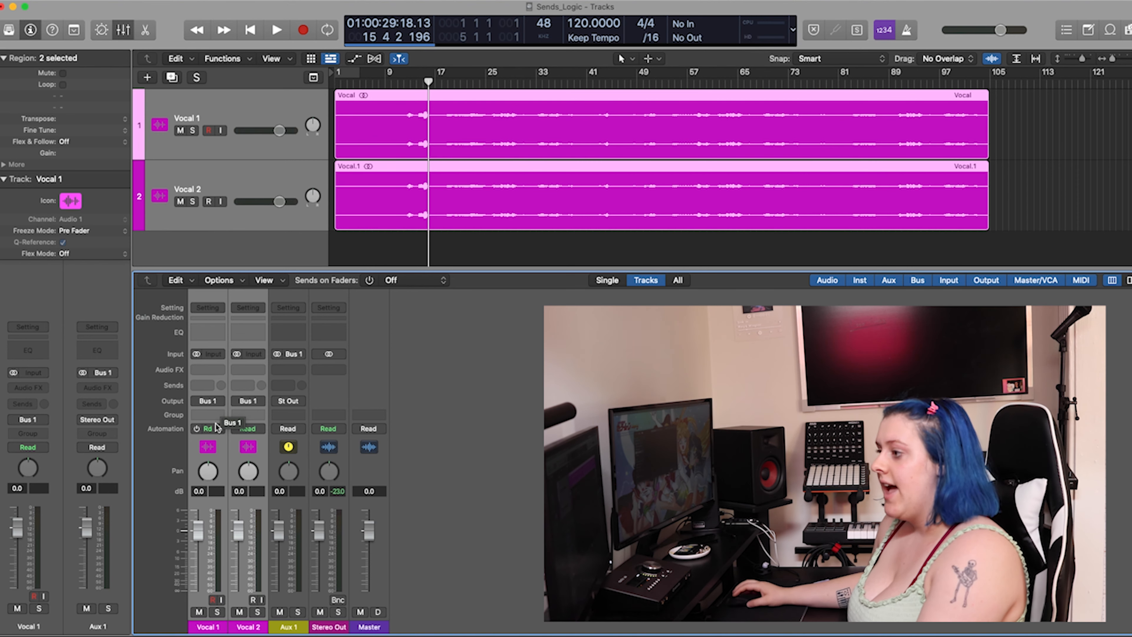
Step: Insert a Channel EQ on Aux 1 and pull its high shelf down to cut the high frequencies
left_click(296, 330)
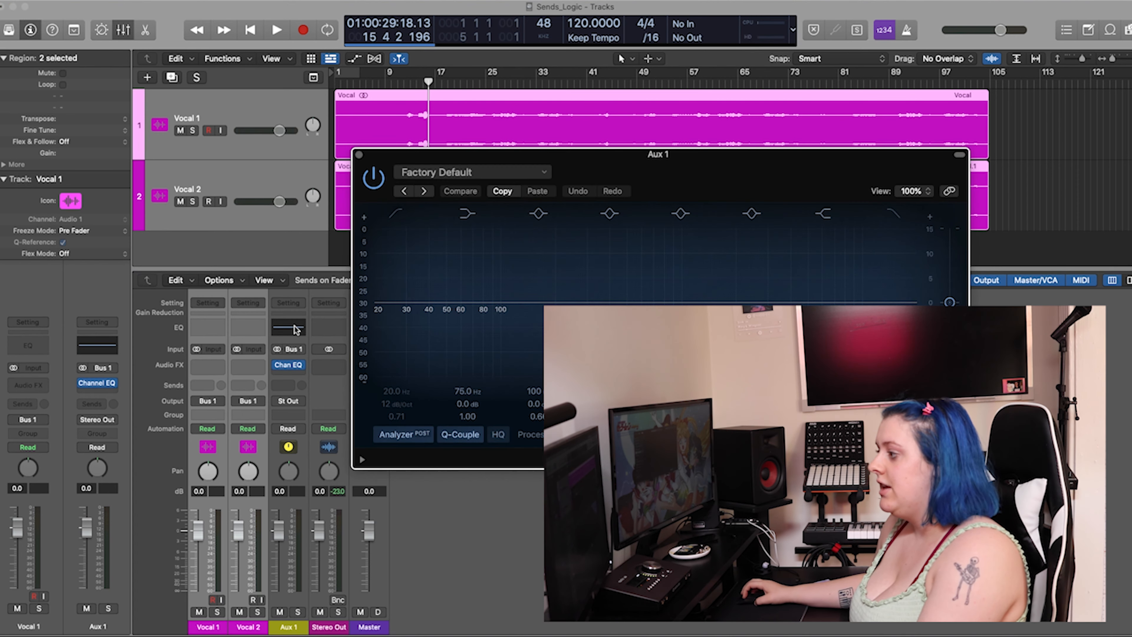
left_click_drag(838, 303, 703, 359)
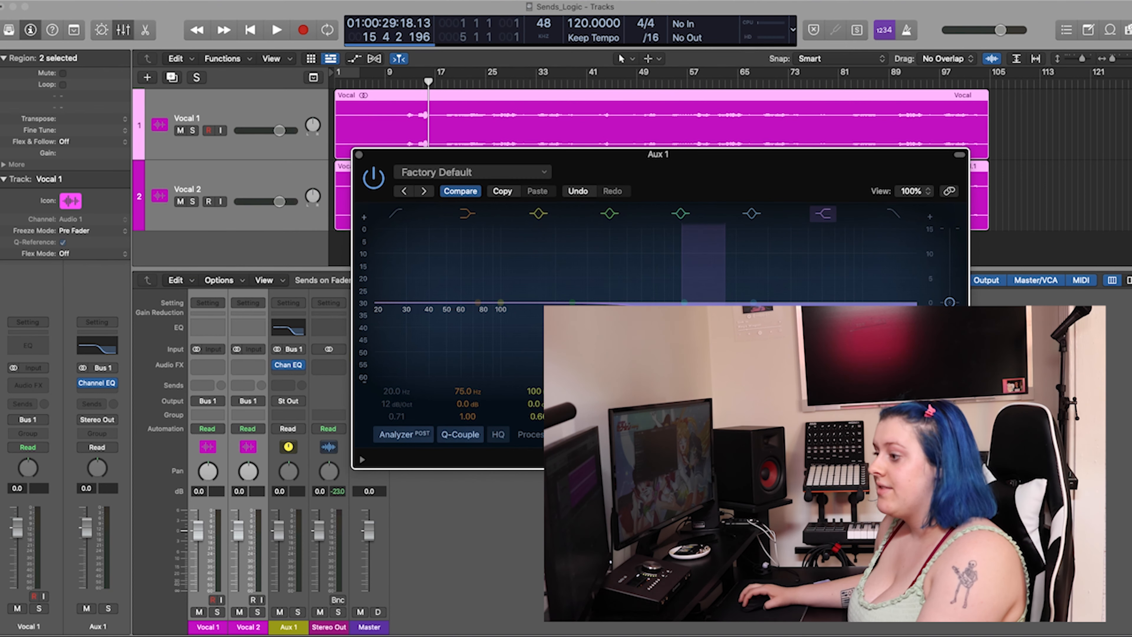
left_click(359, 155)
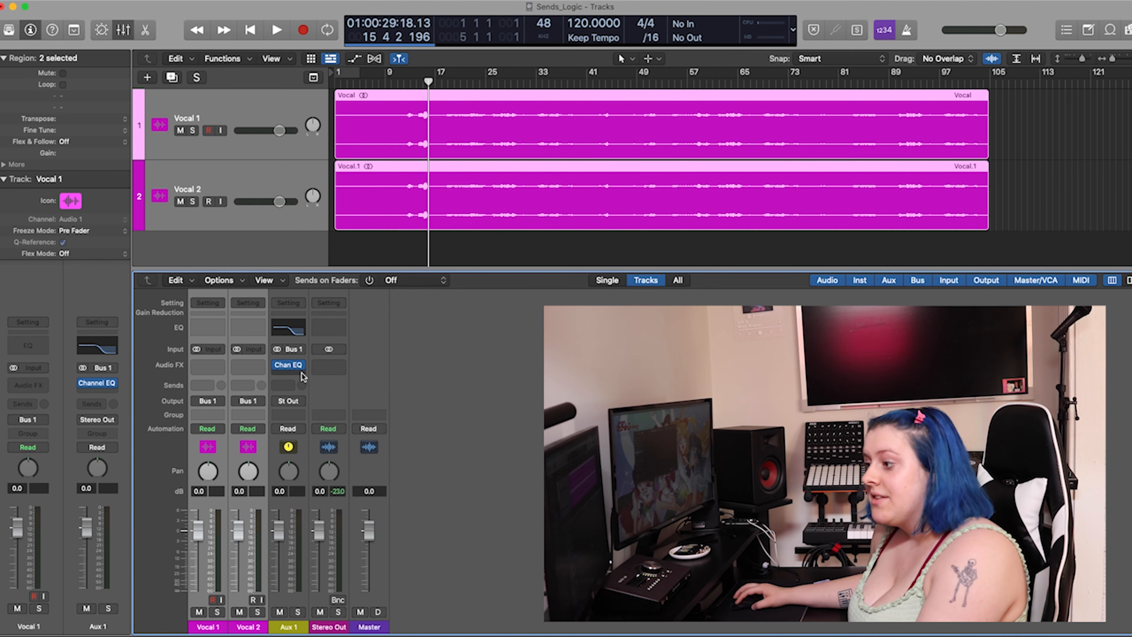
Step: Insert a stereo Compressor below the Channel EQ on Aux 1, leaving its Factory Default settings
left_click(288, 374)
mouse_move(324, 421)
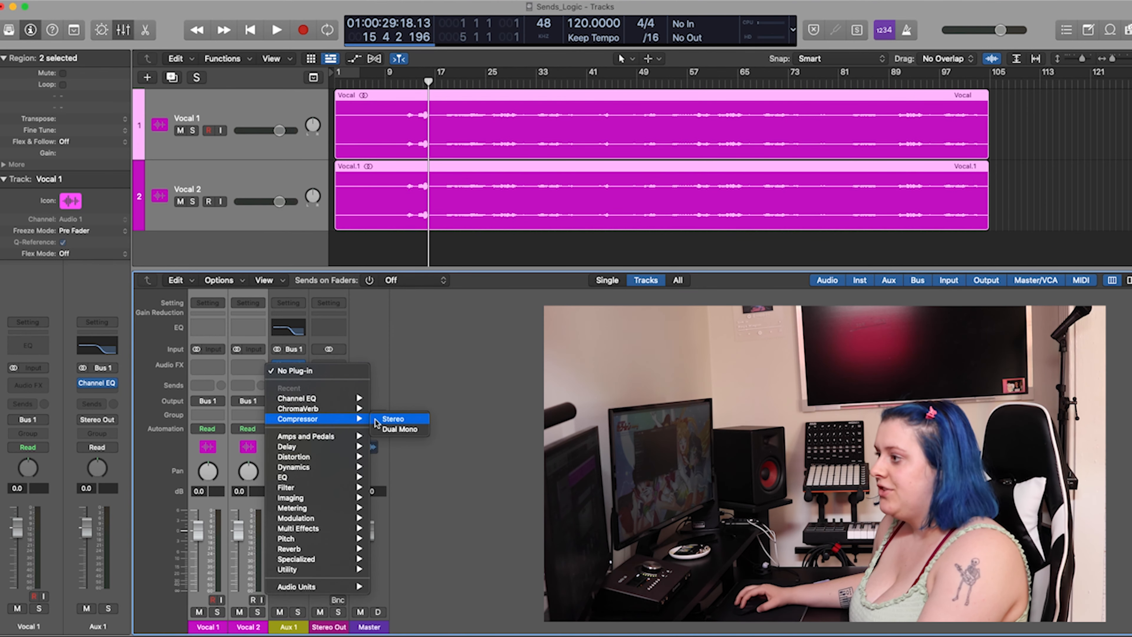
left_click(377, 420)
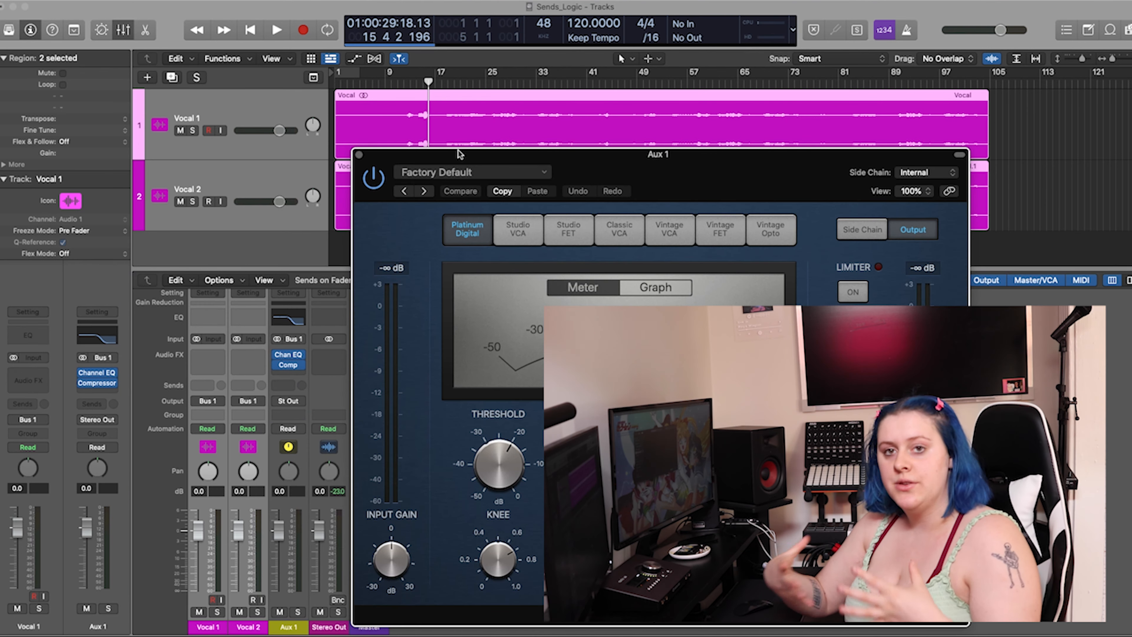
left_click(360, 155)
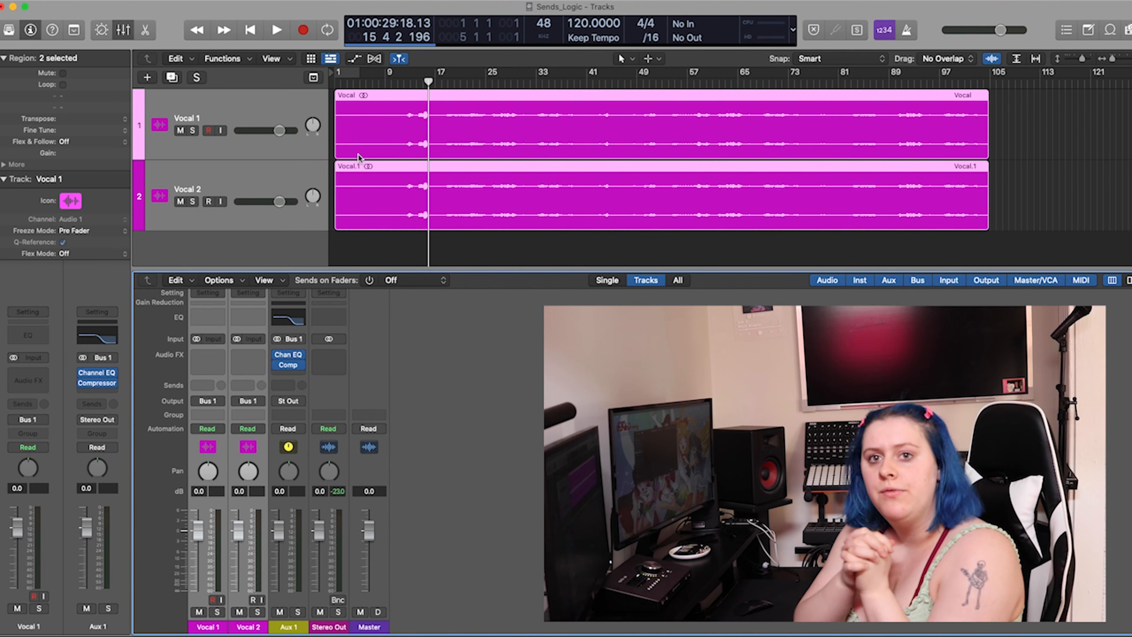